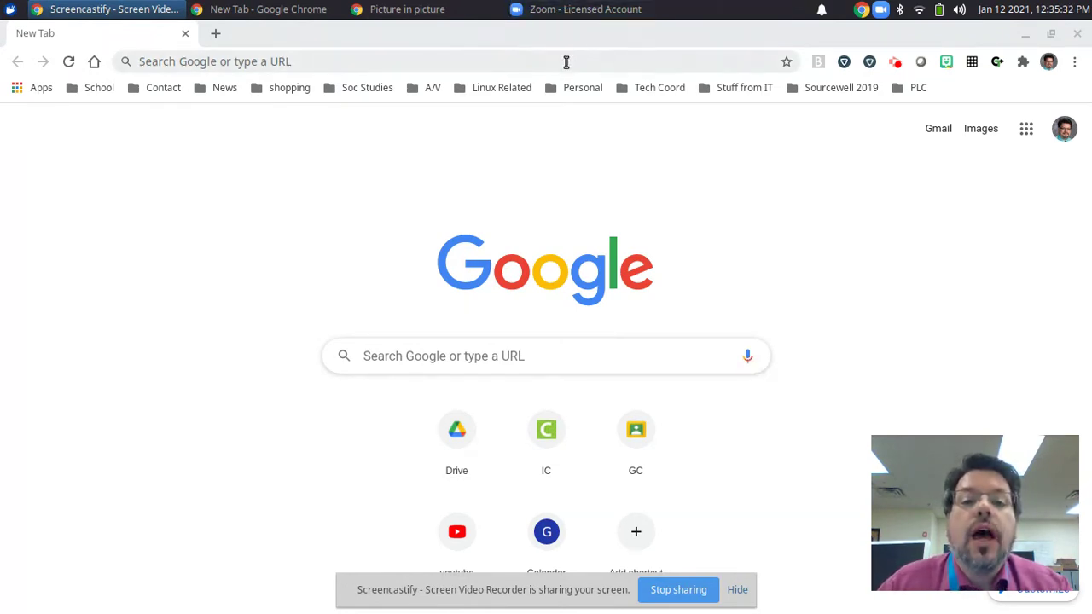
- Switch to the Zoom client, check for updates and follow Update Now to the Linux download page
right_click(556, 12)
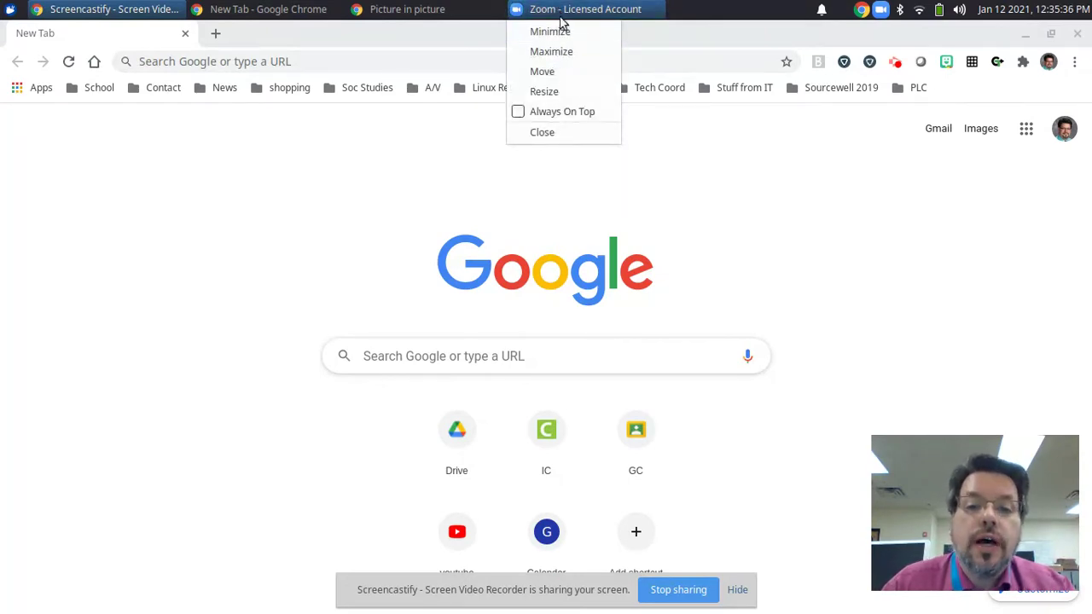
left_click(556, 10)
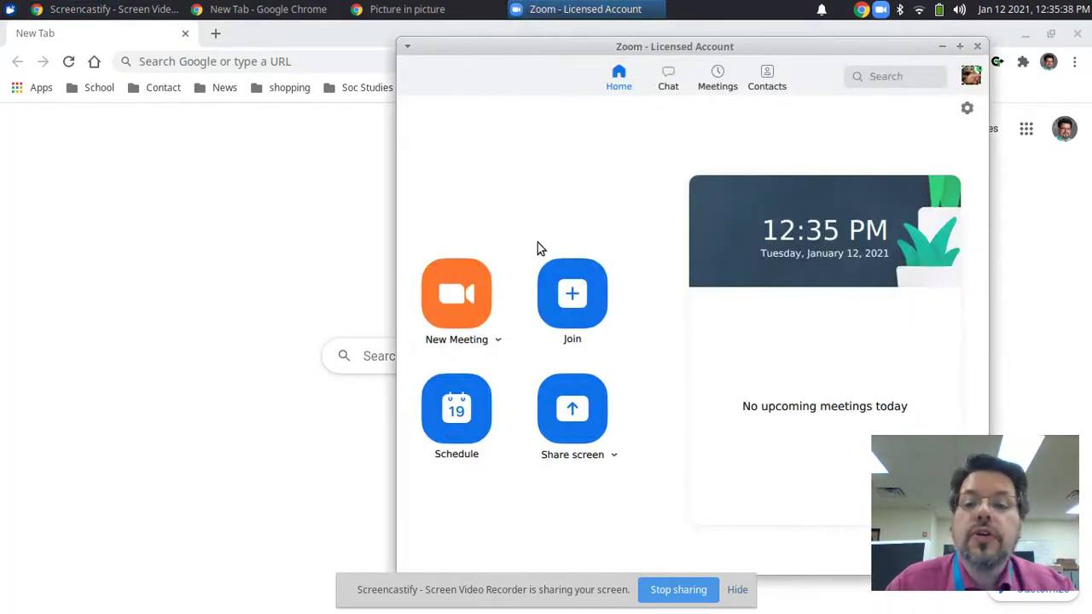
left_click(973, 77)
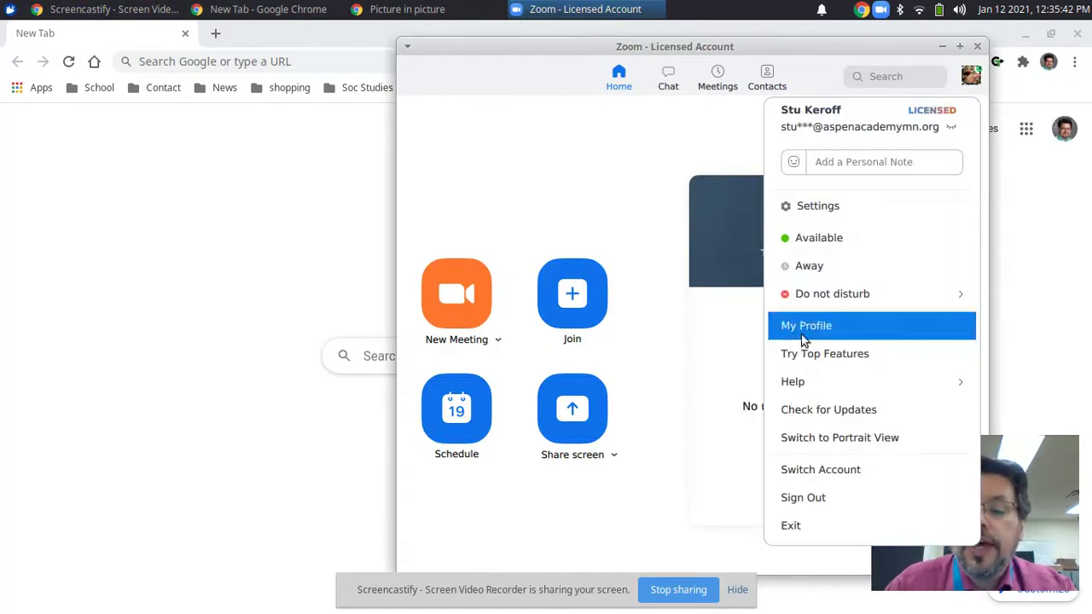
left_click(847, 411)
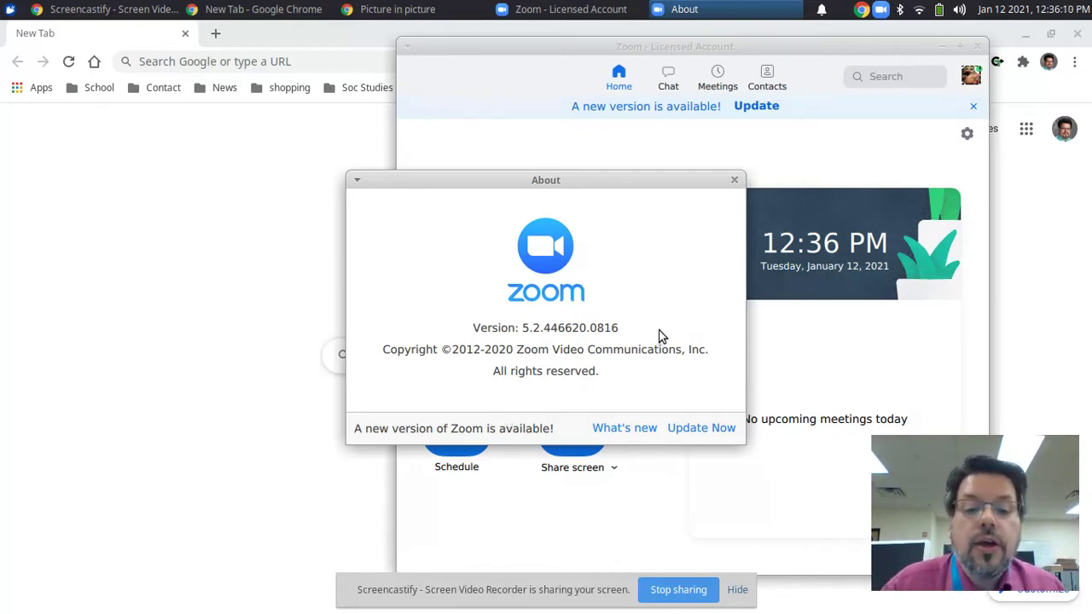
left_click(700, 429)
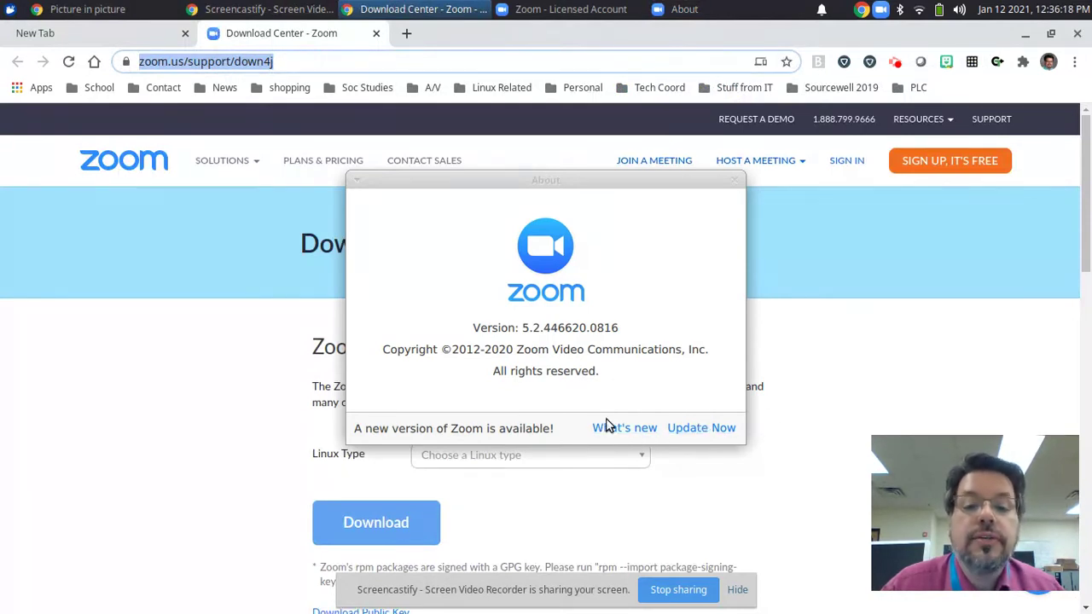
- Close the About dialog and exit the running Zoom client completely
left_click(488, 184)
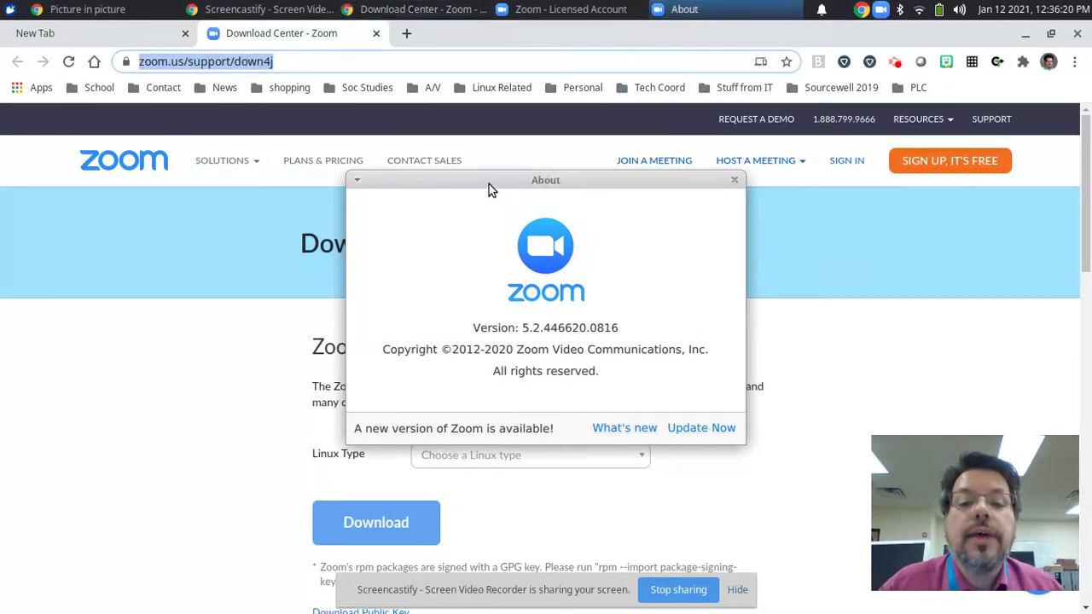
left_click(736, 182)
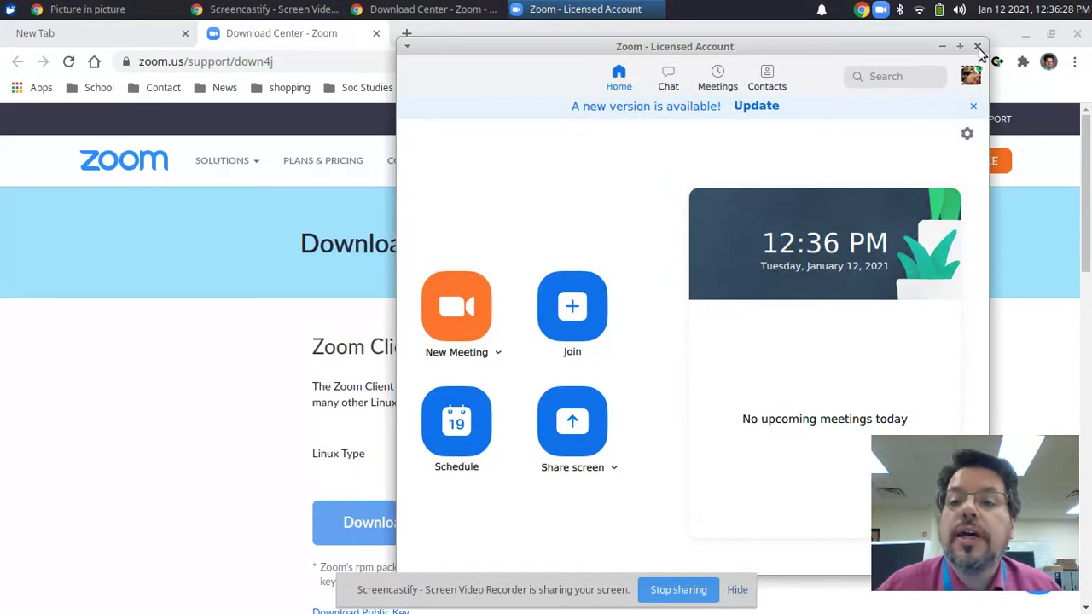
left_click(880, 10)
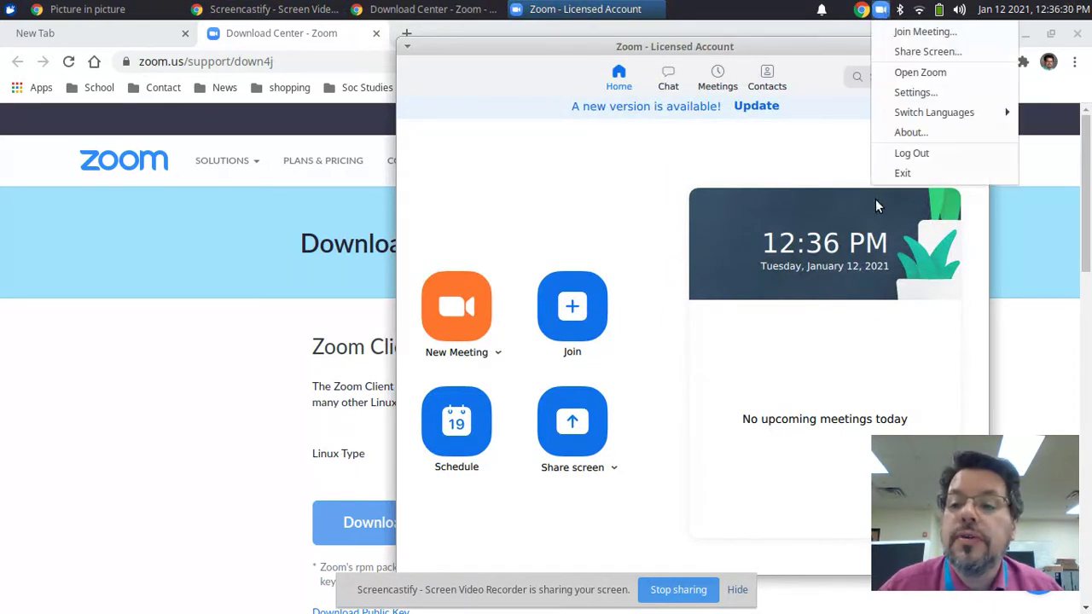
left_click(896, 174)
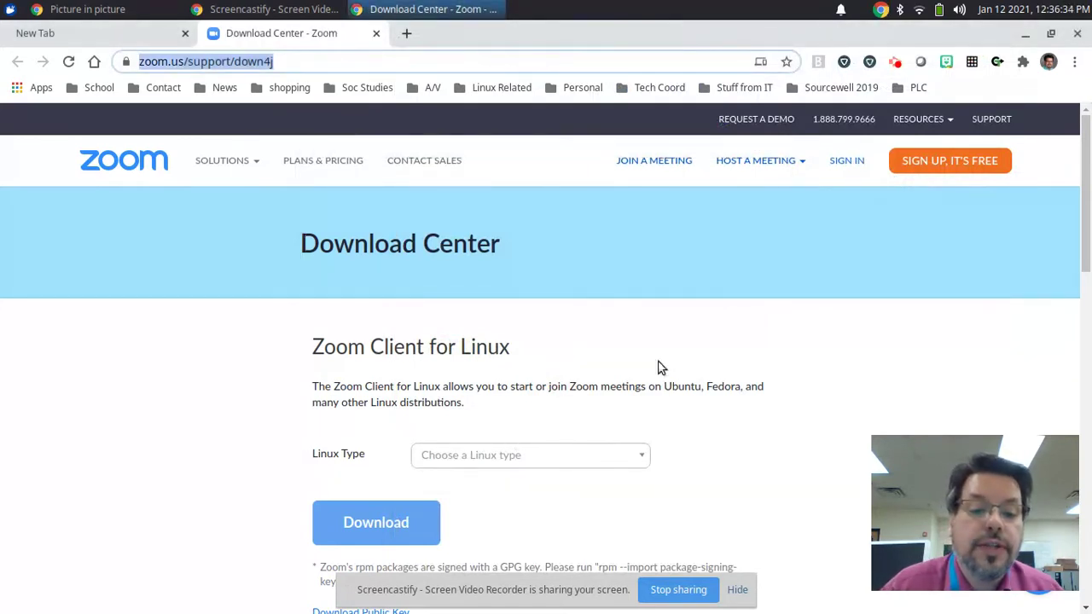
- Download the Zoom client for Linux type Ubuntu, 64 bit, version 16.04+, and keep the zoom_amd64.deb file
scroll(776, 365, "down", 2)
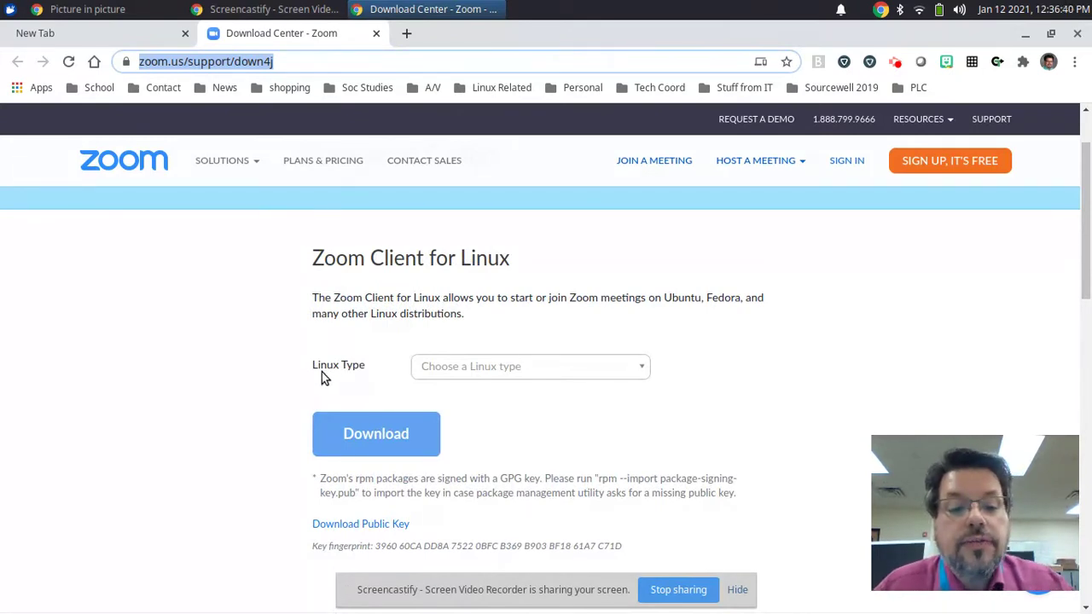
left_click(481, 368)
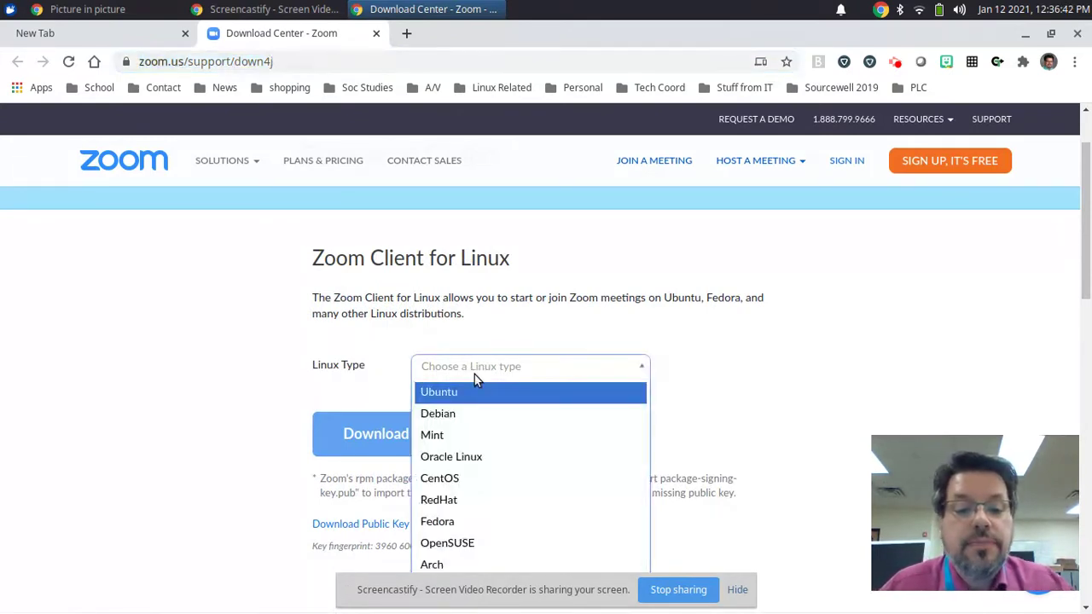
left_click(474, 394)
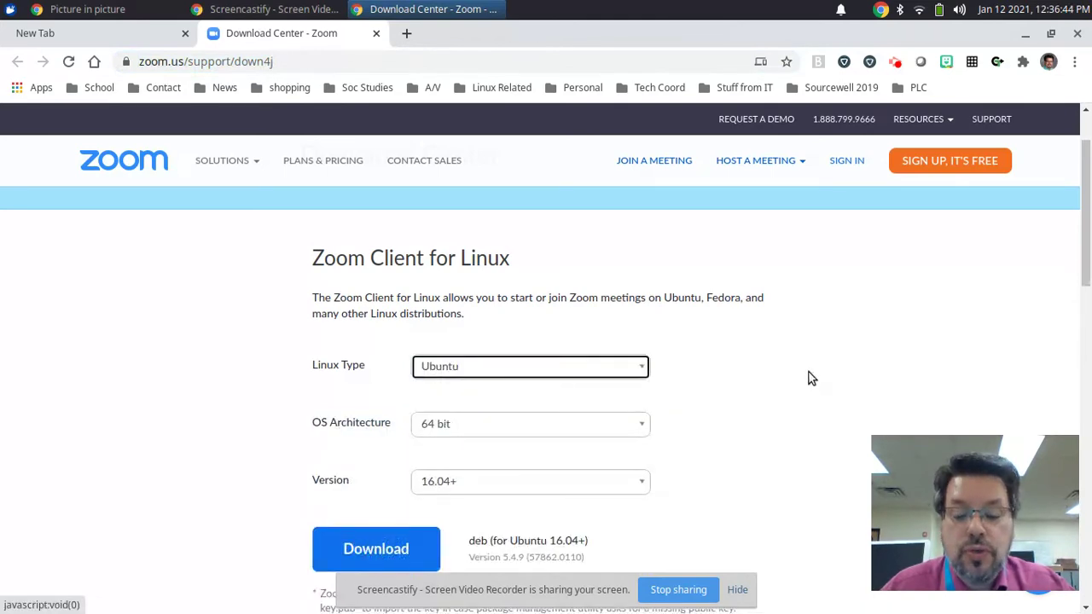
scroll(809, 373, "down", 1)
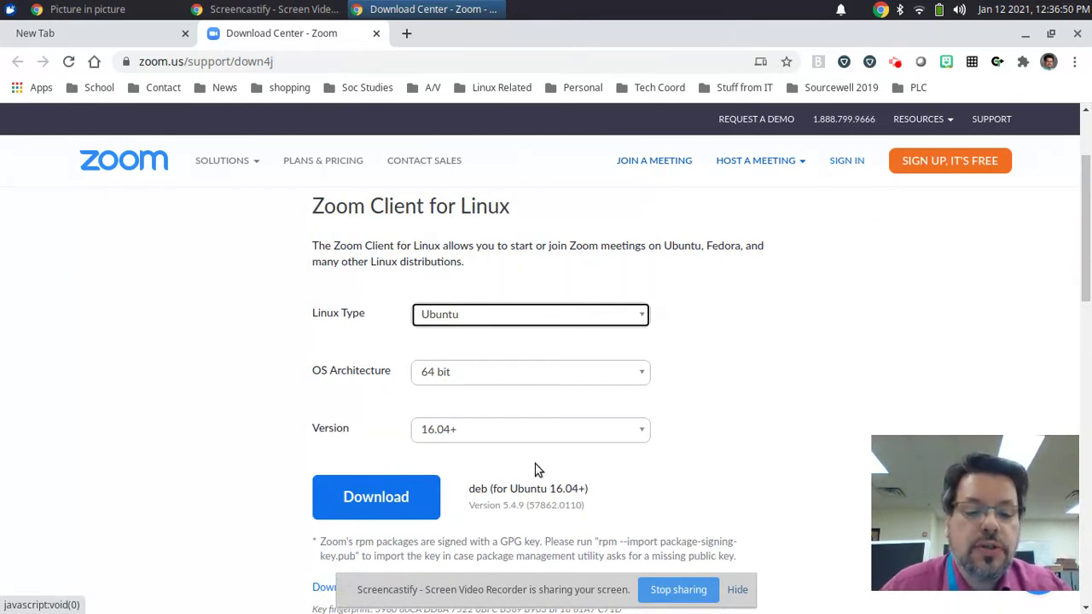
left_click(329, 496)
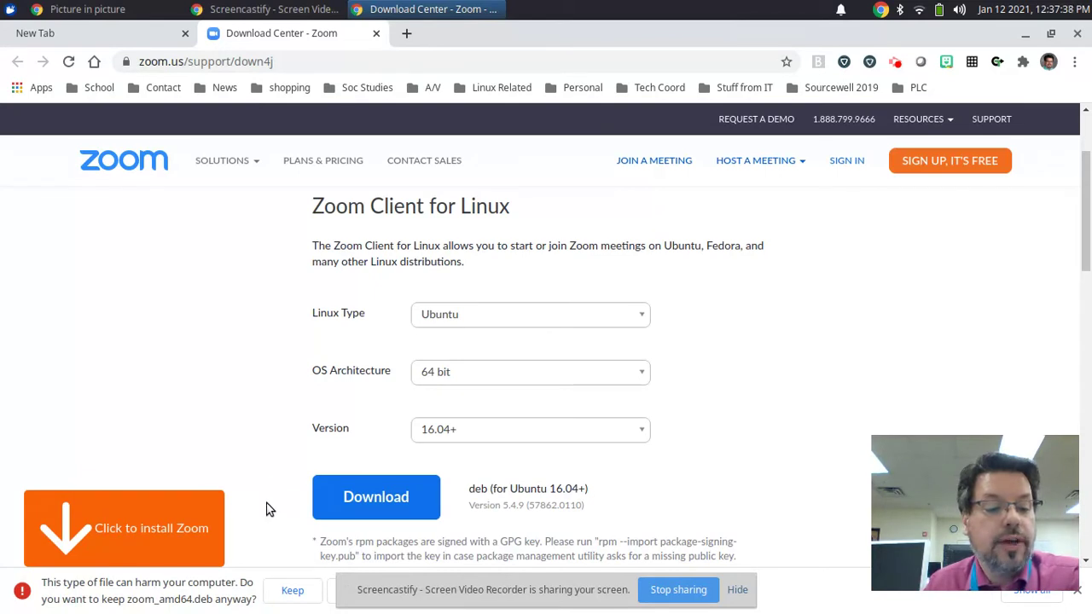
left_click(290, 592)
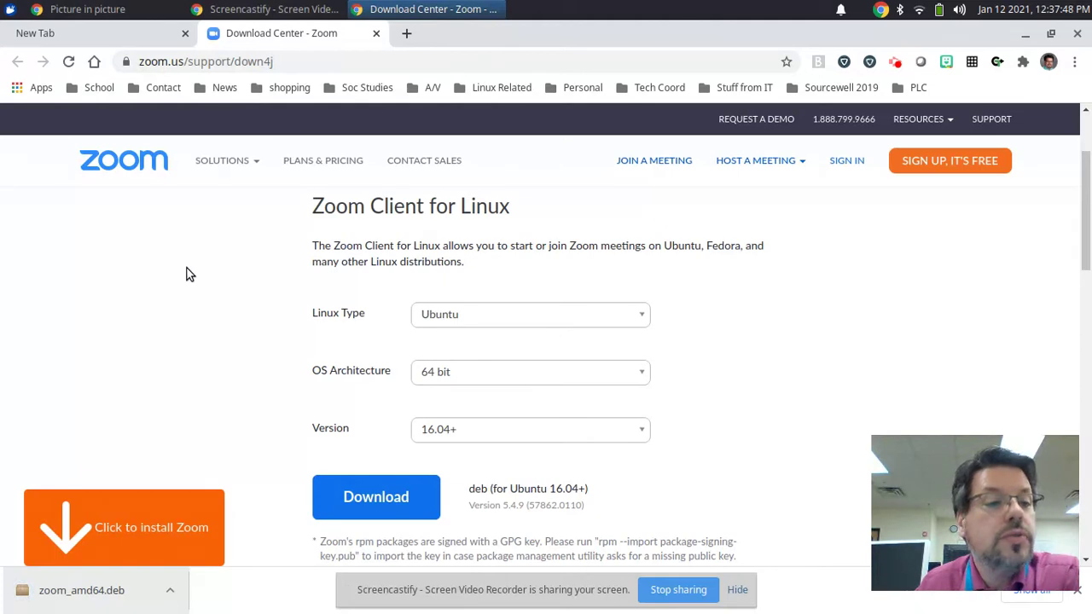
- Search the system's applications for "gde" and launch the GDebi Package Installer
left_click(8, 9)
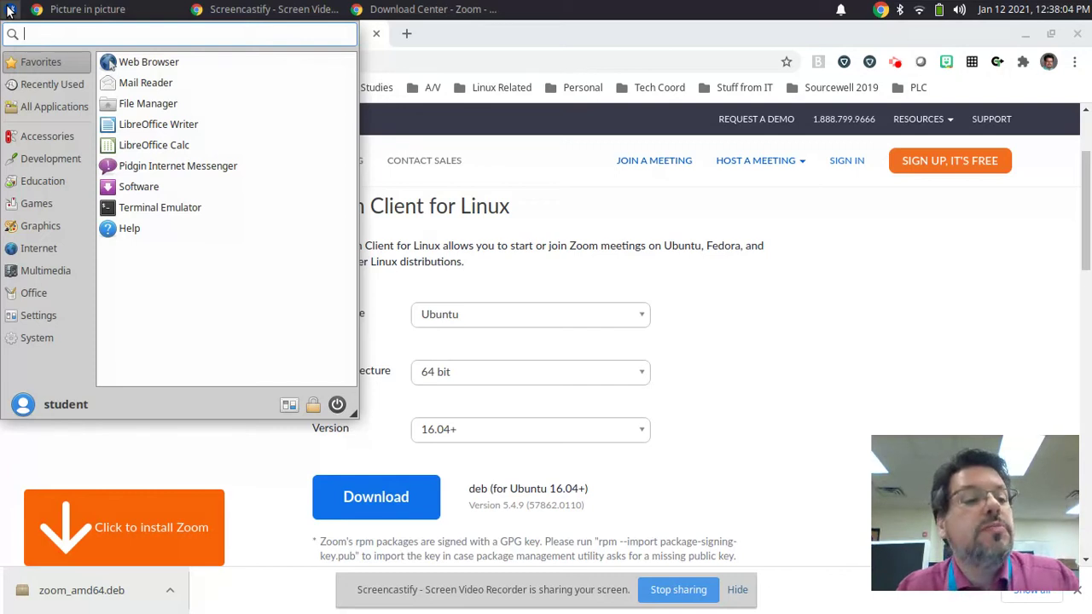
type("gde")
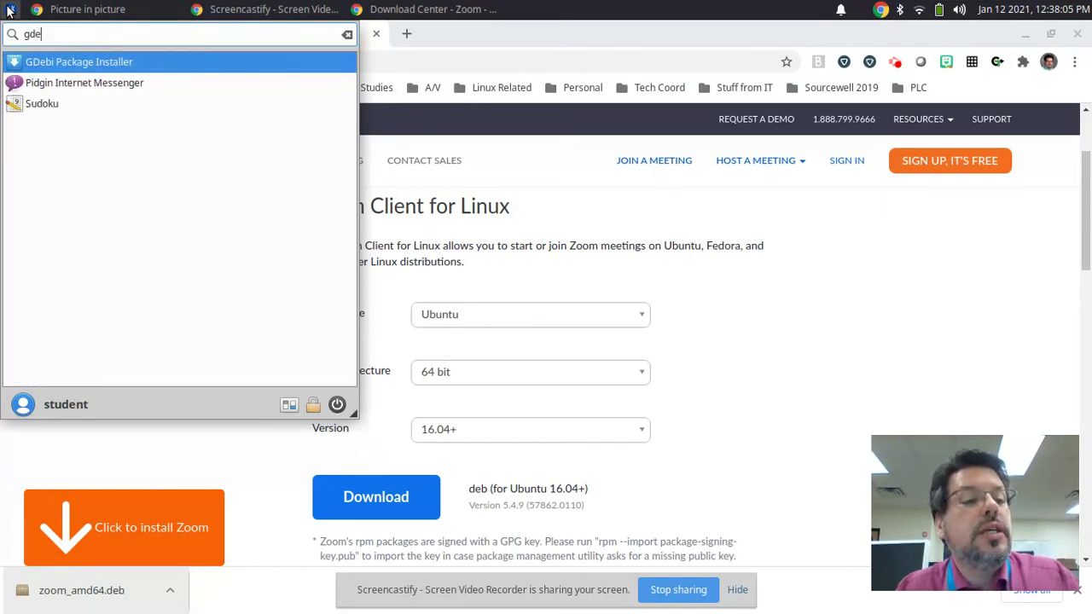
left_click(50, 62)
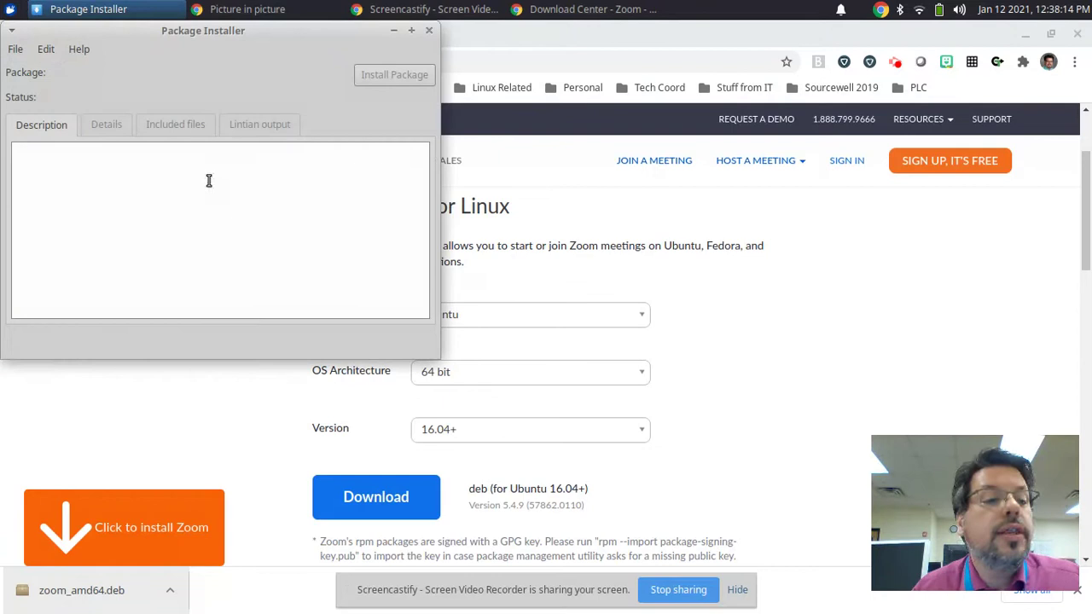
left_click_drag(113, 31, 198, 67)
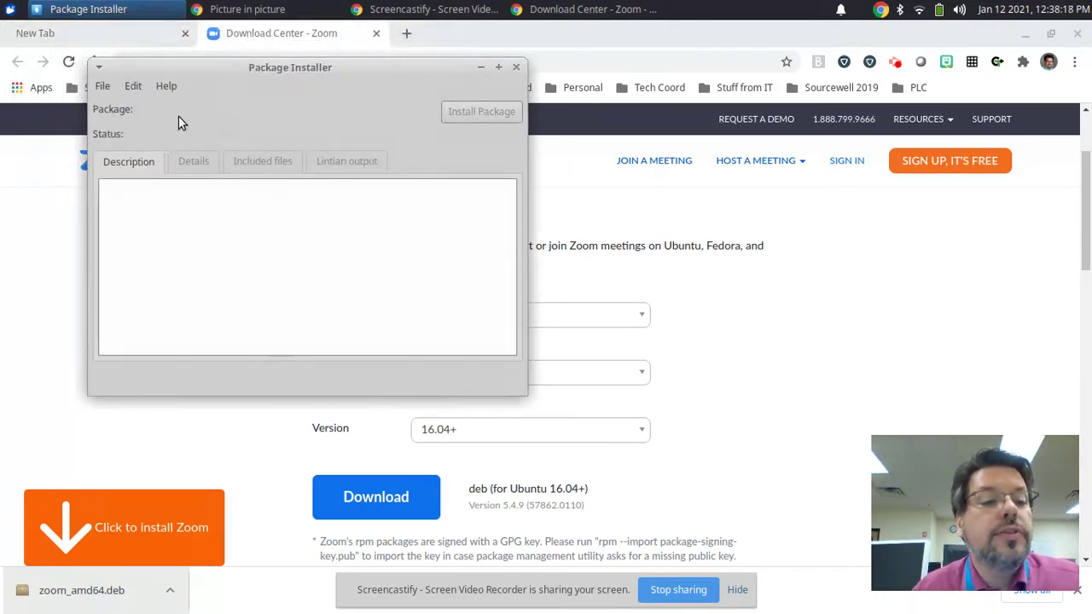
- Open the zoom_amd64.deb package from the Downloads folder in the Package Installer
left_click(102, 86)
left_click(122, 107)
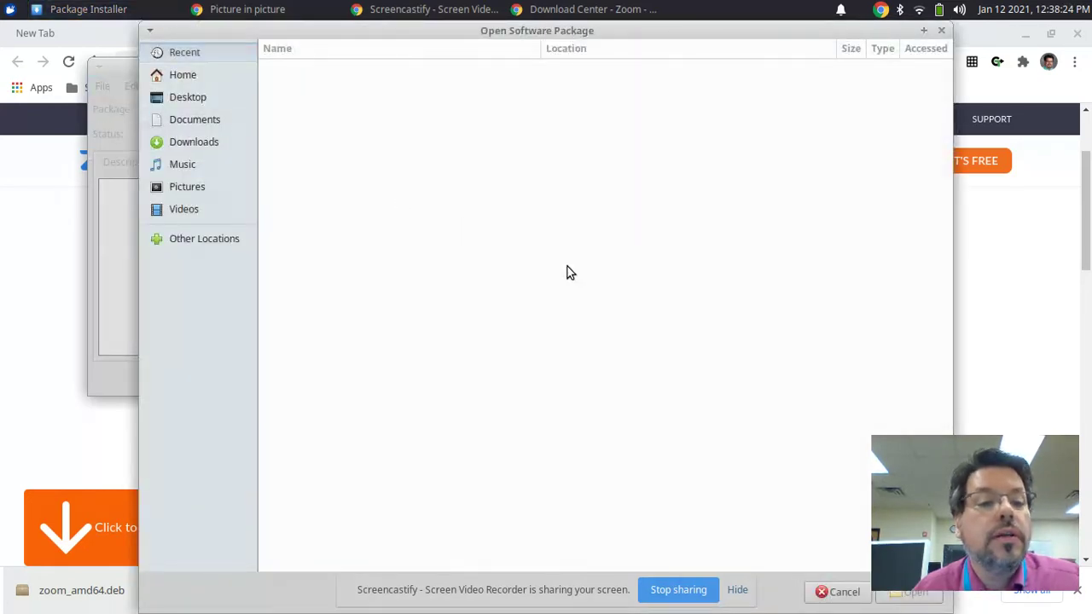
left_click(192, 142)
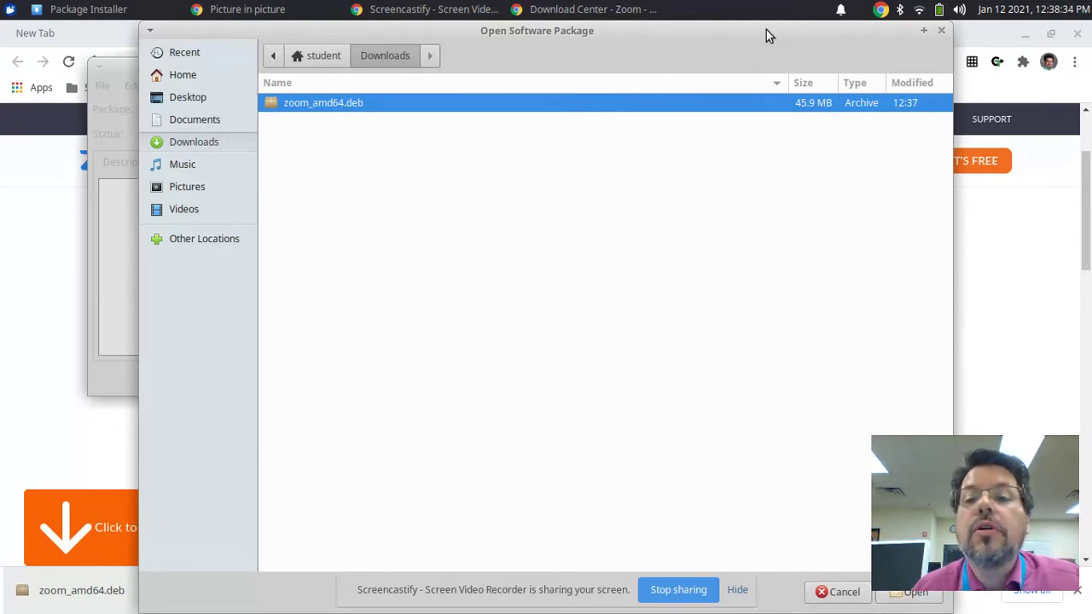
left_click_drag(771, 34, 680, 25)
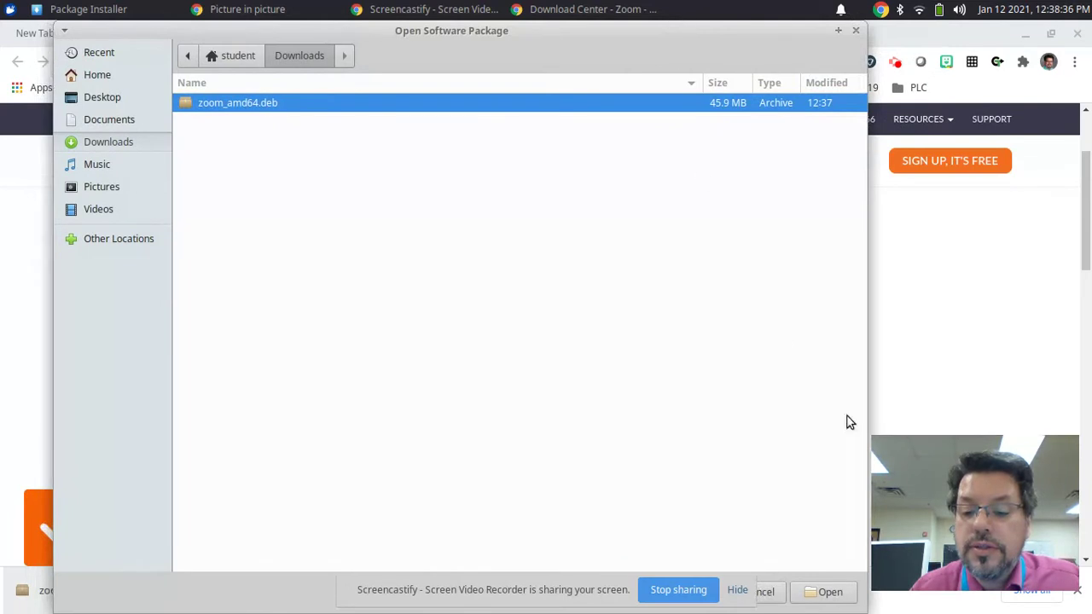
left_click(830, 591)
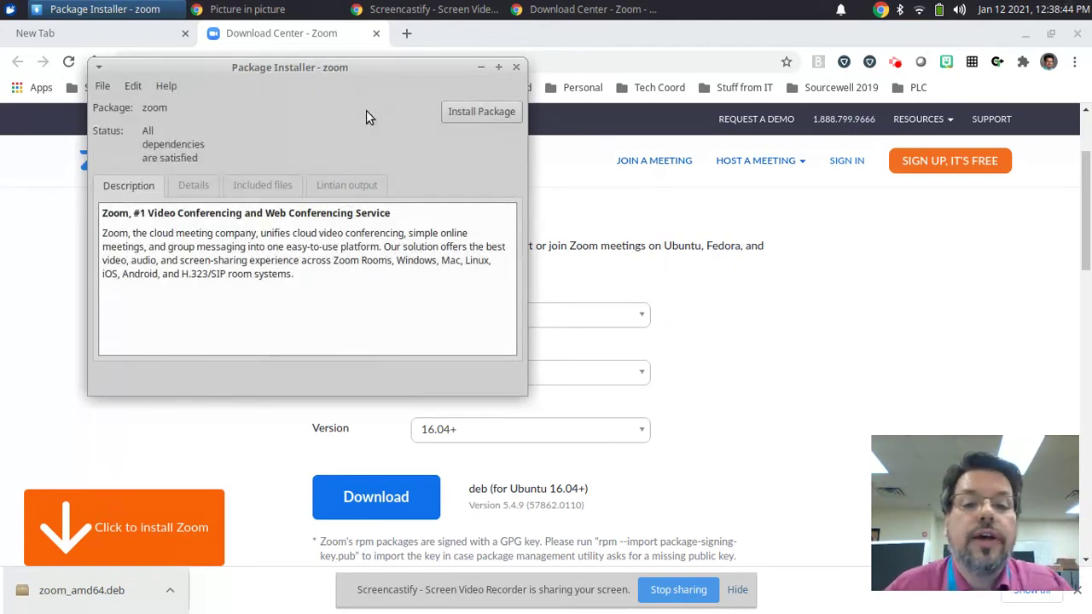
- Install the zoom package, authenticating with the account password, and expand the terminal output to follow the installation
left_click(468, 117)
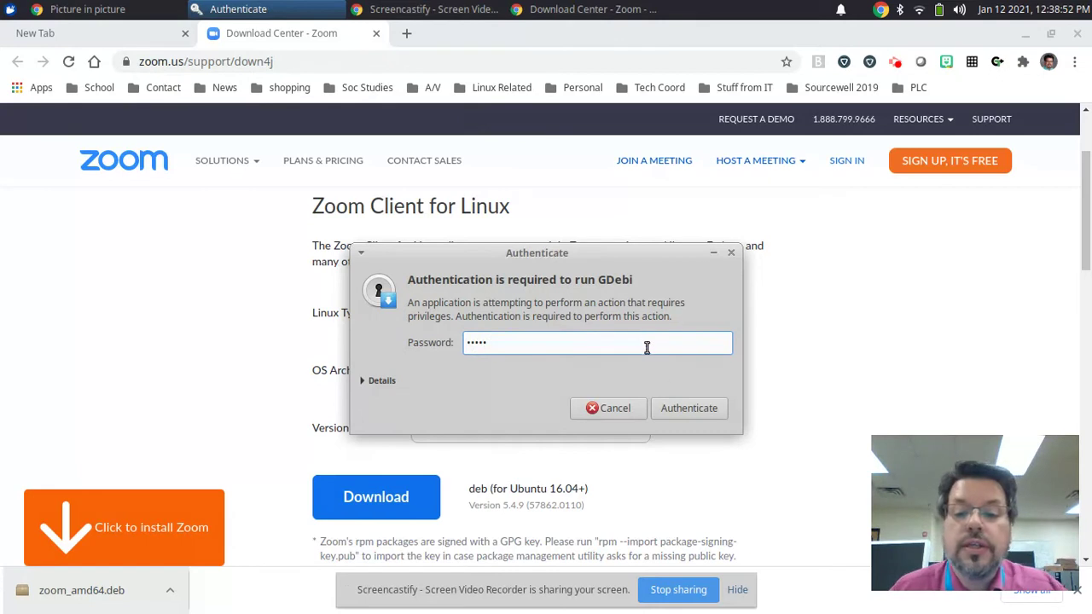
left_click(690, 408)
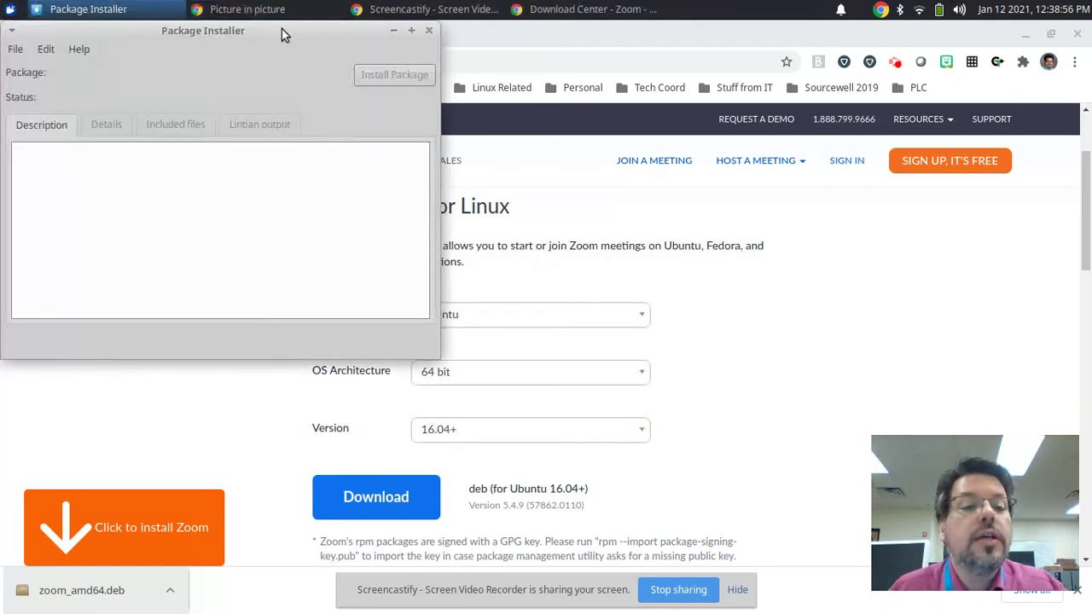
left_click_drag(282, 29, 398, 63)
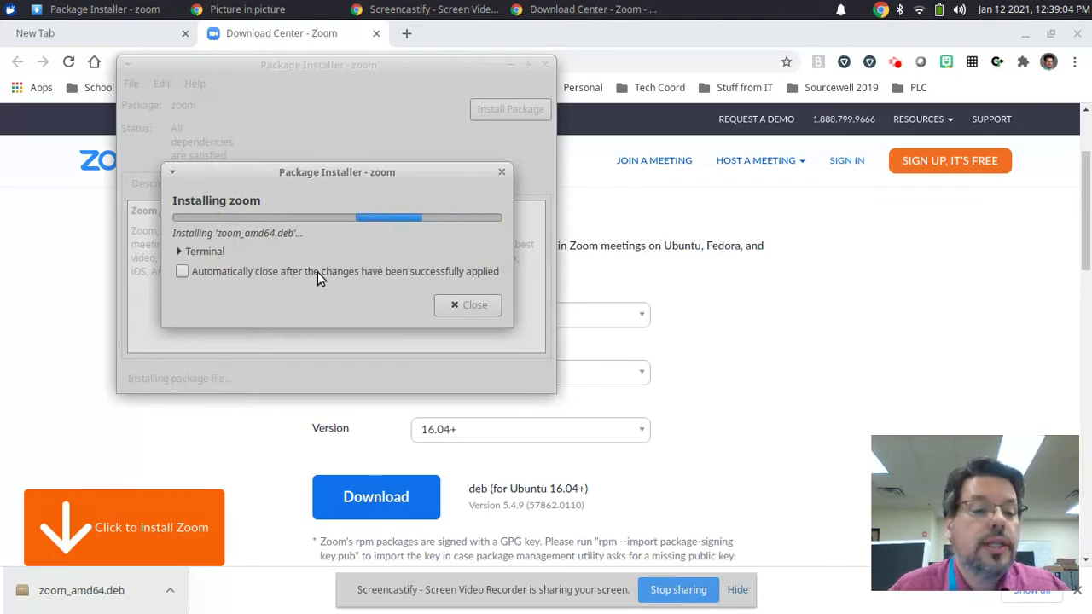
left_click(202, 253)
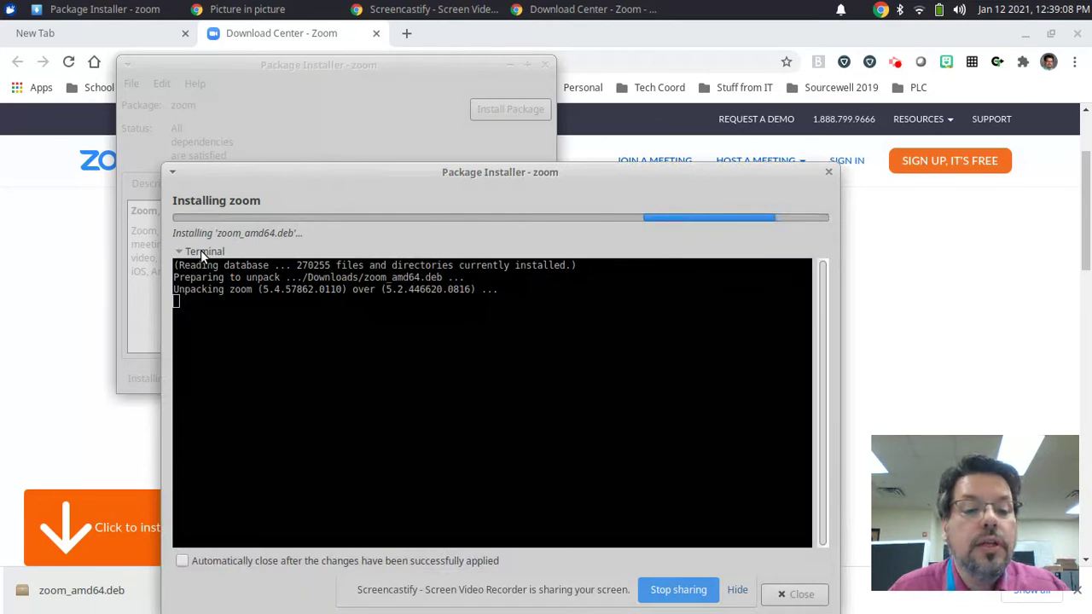
left_click_drag(349, 173, 350, 108)
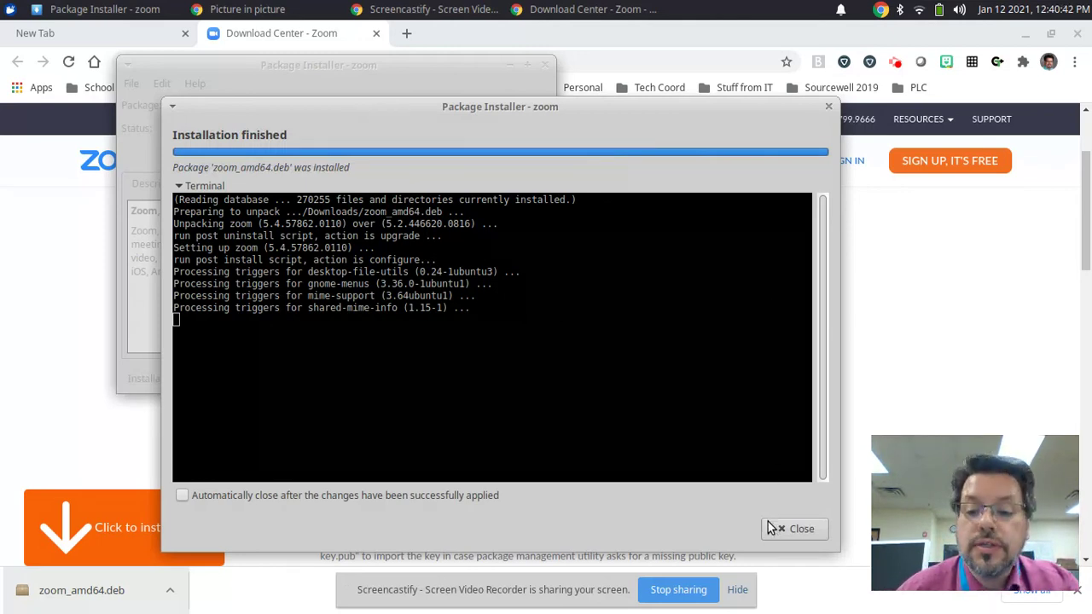
- Close the finished installation dialog and the Package Installer window
left_click(794, 529)
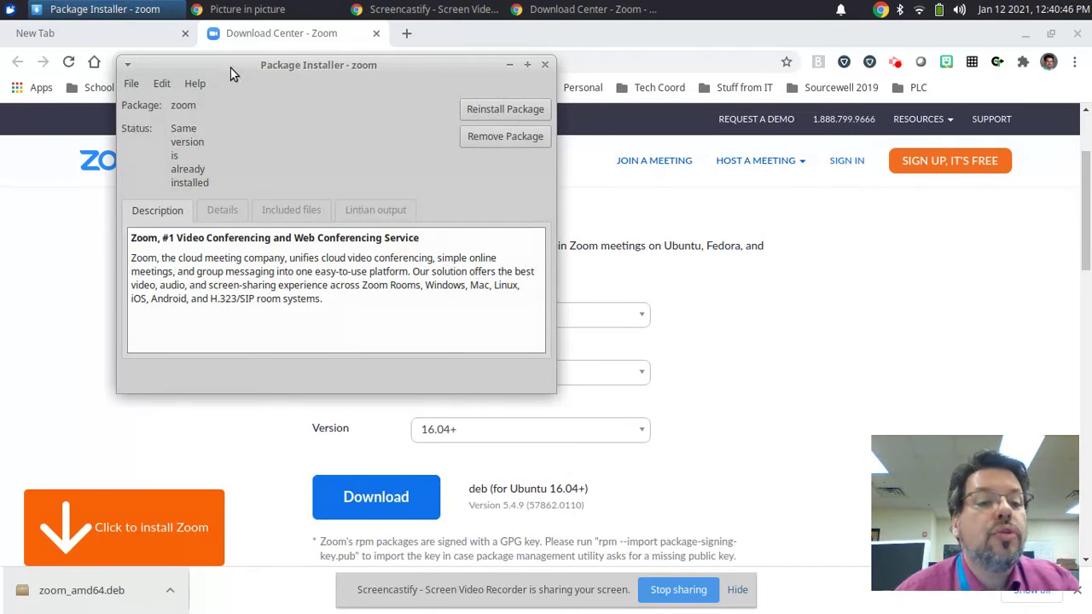
left_click_drag(230, 68, 283, 79)
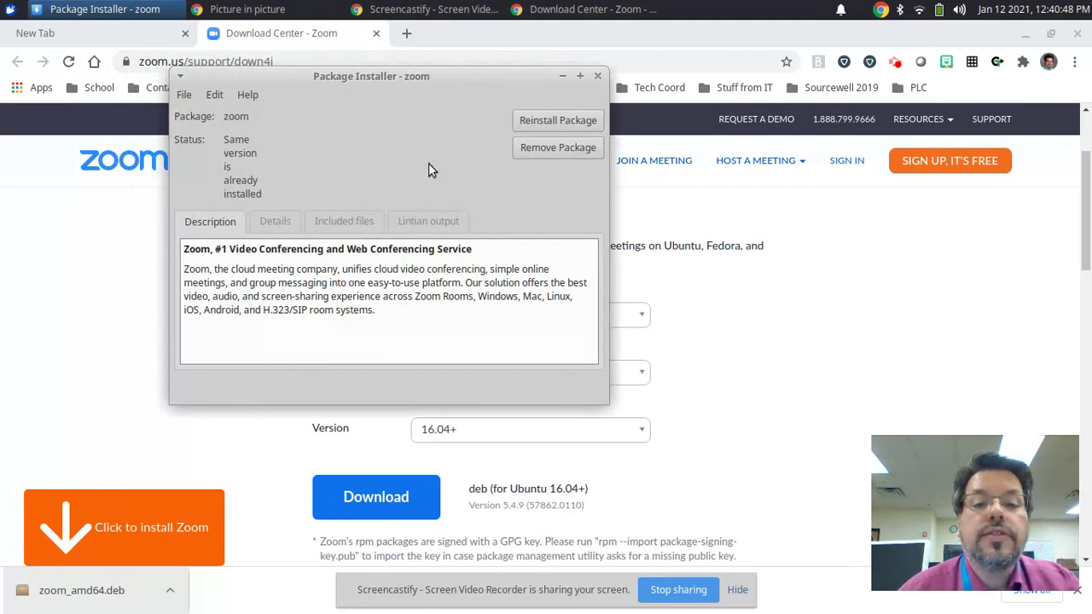
left_click(598, 76)
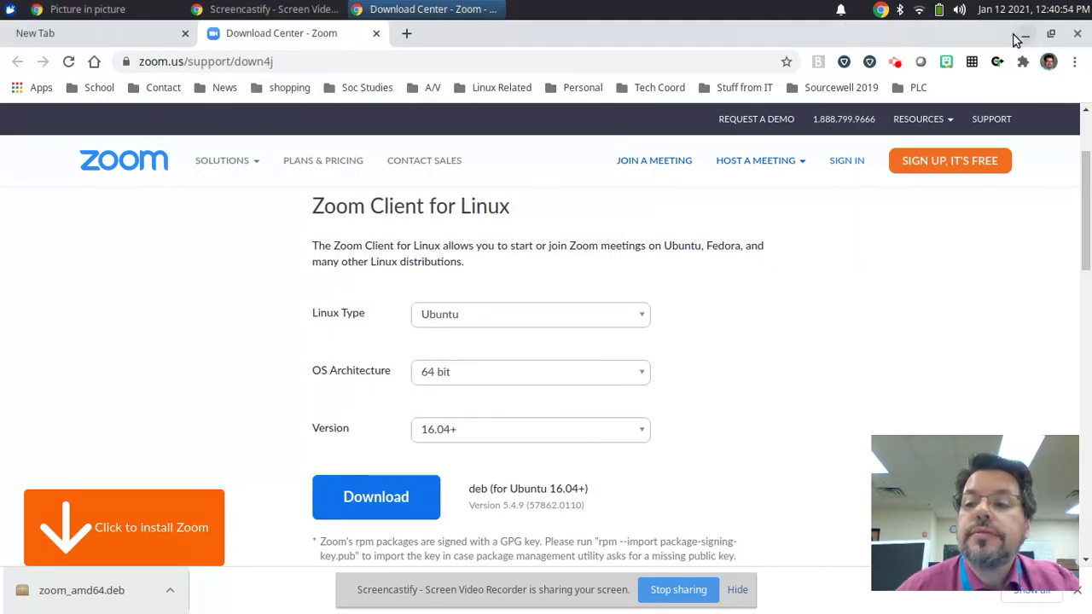
- Launch Zoom from the desktop and check for updates to verify the installed version
left_click(1024, 38)
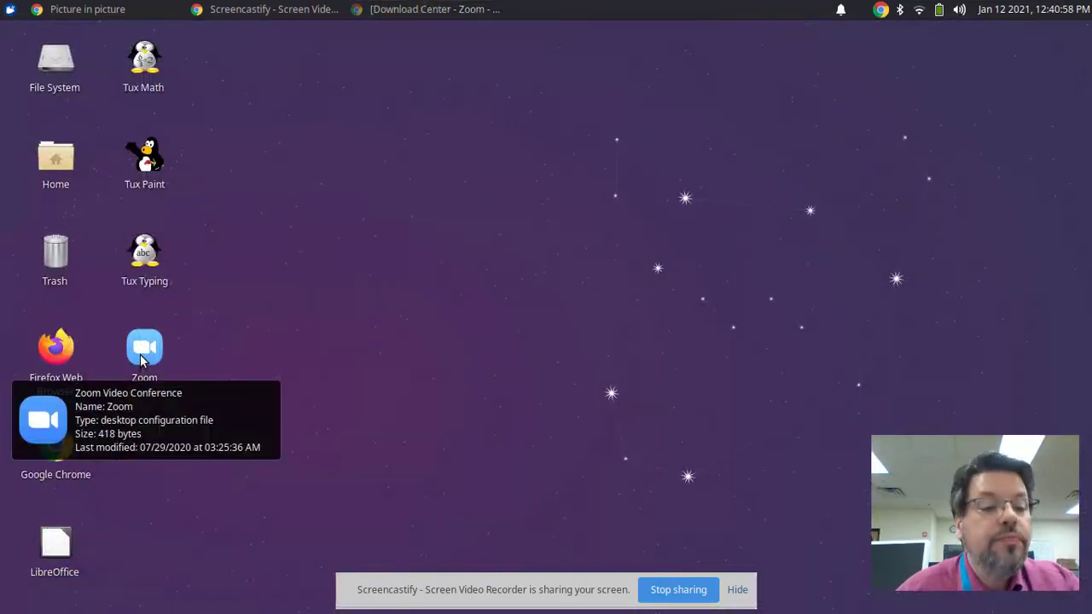
double_click(142, 359)
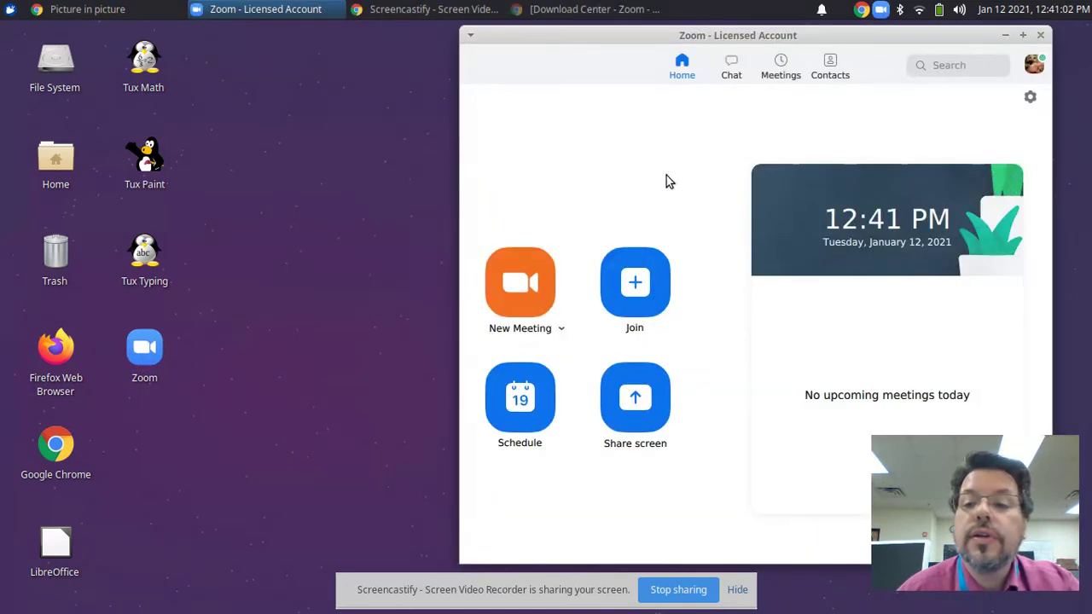
left_click(1036, 65)
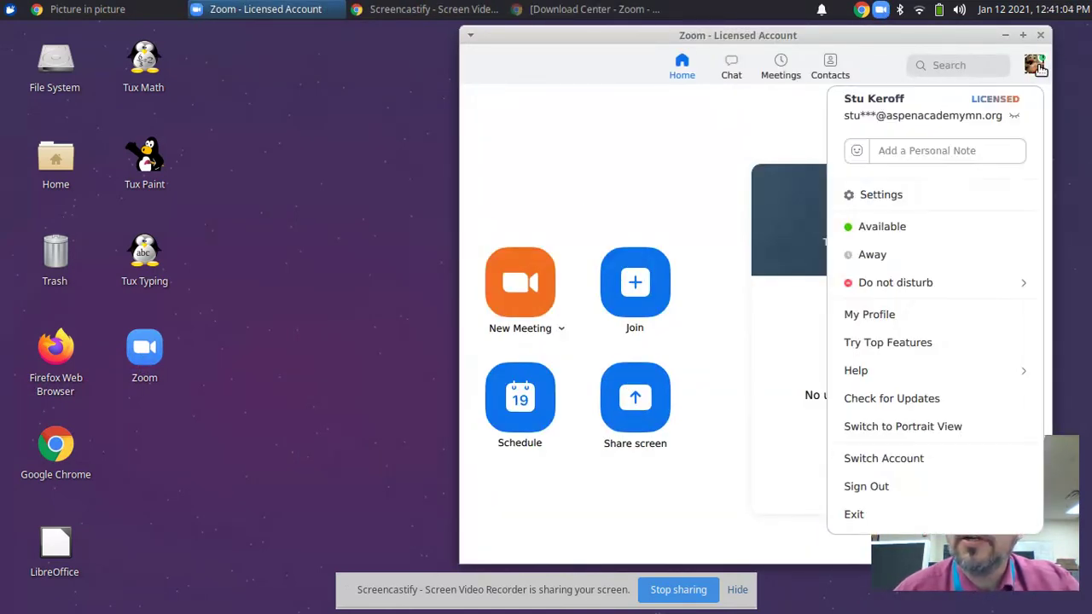
left_click(887, 398)
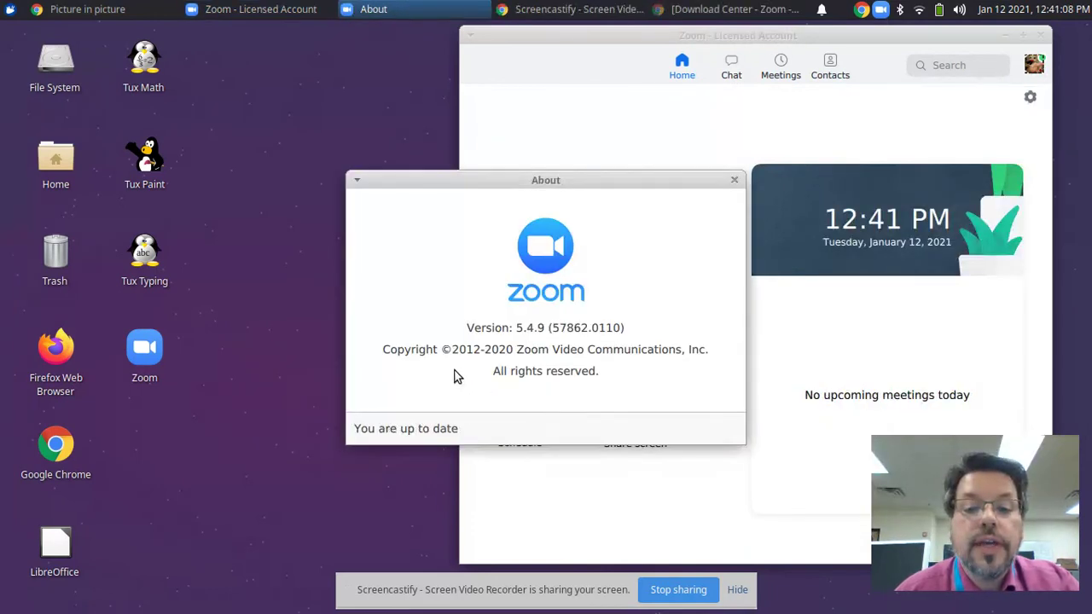